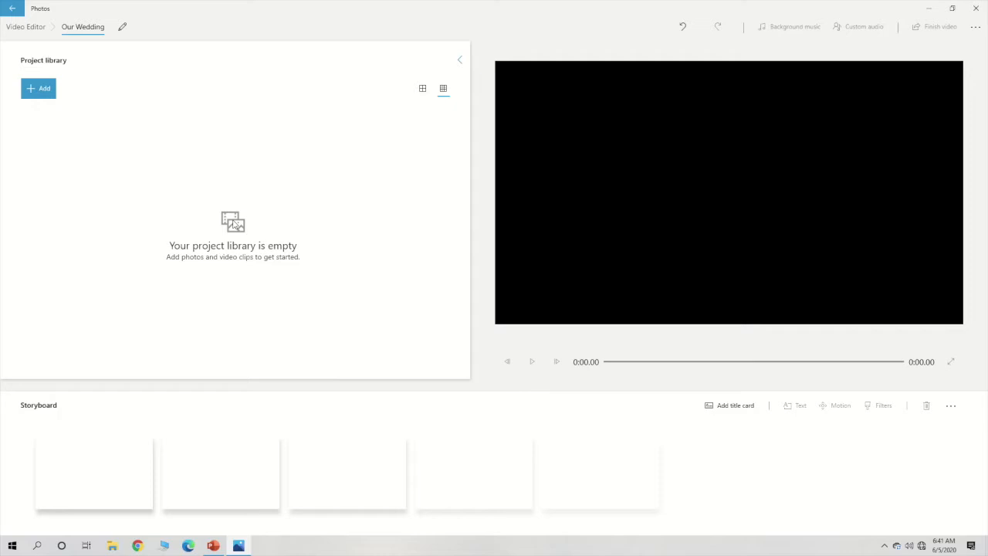
Step: Import DVD_153422_0.mp4 from the PC's Desktop folder into the project library and place it in the storyboard
click(44, 89)
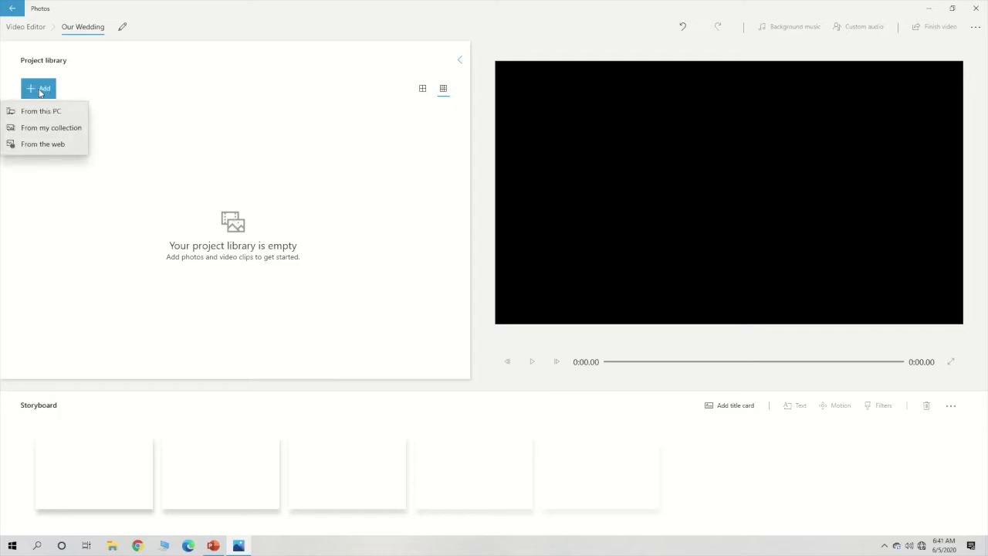
click(42, 111)
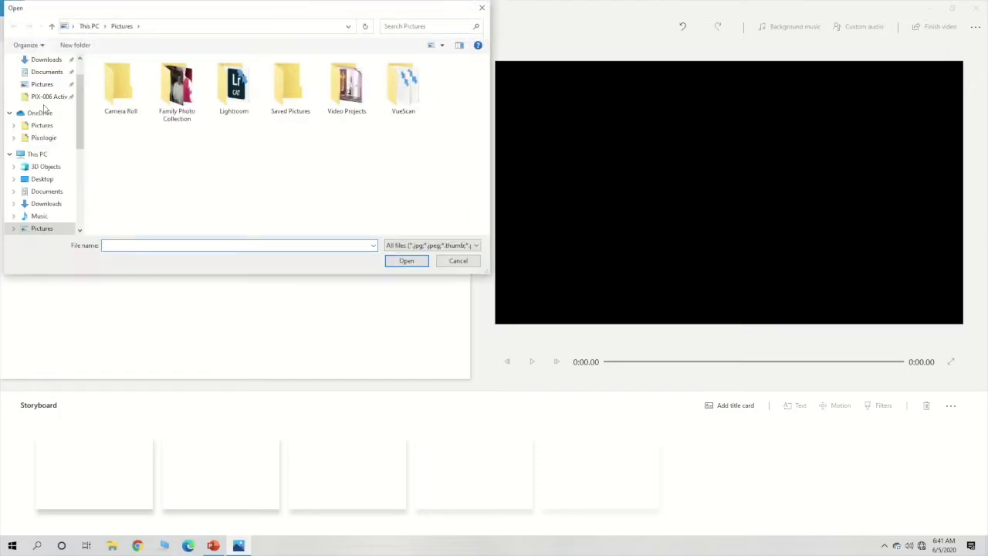
scroll(54, 93, up, 1)
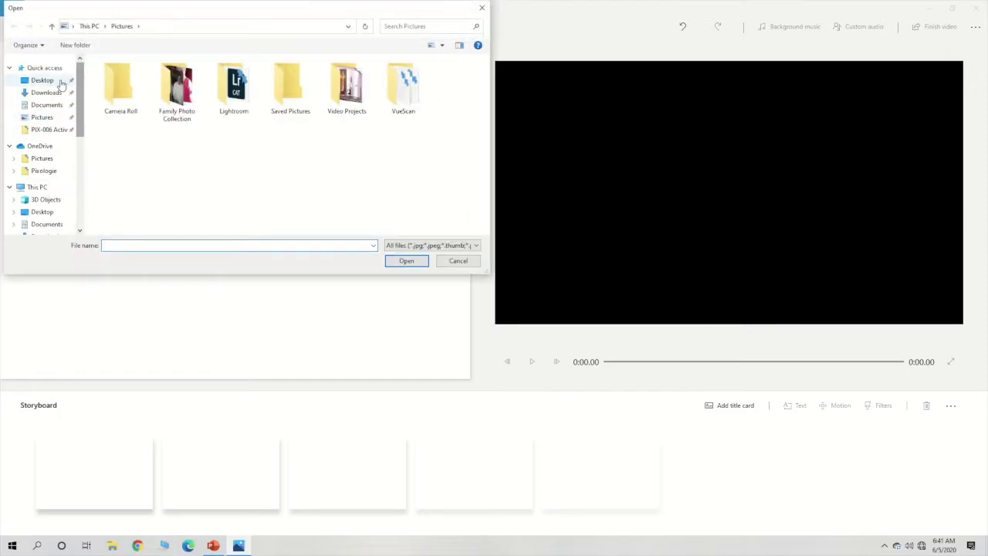
click(61, 82)
click(146, 120)
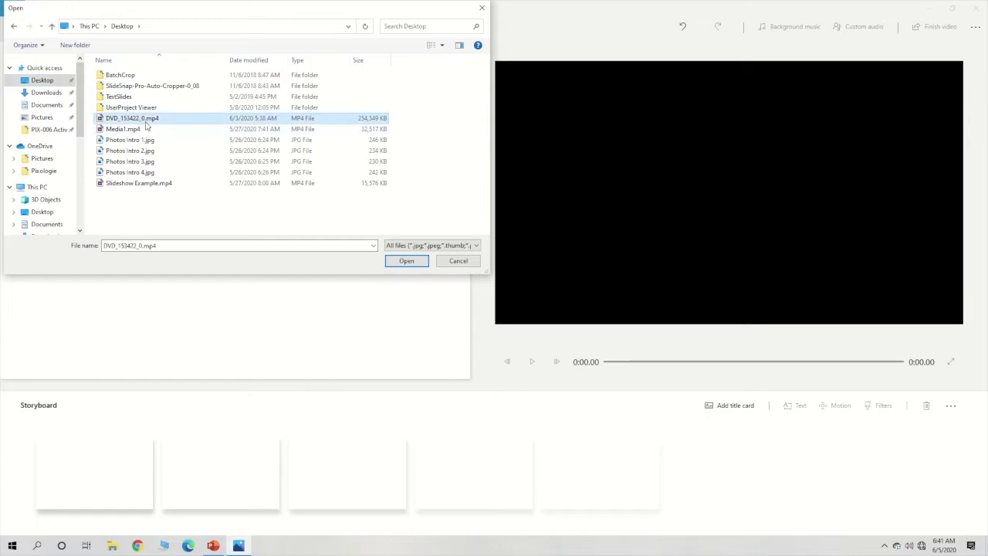
click(394, 263)
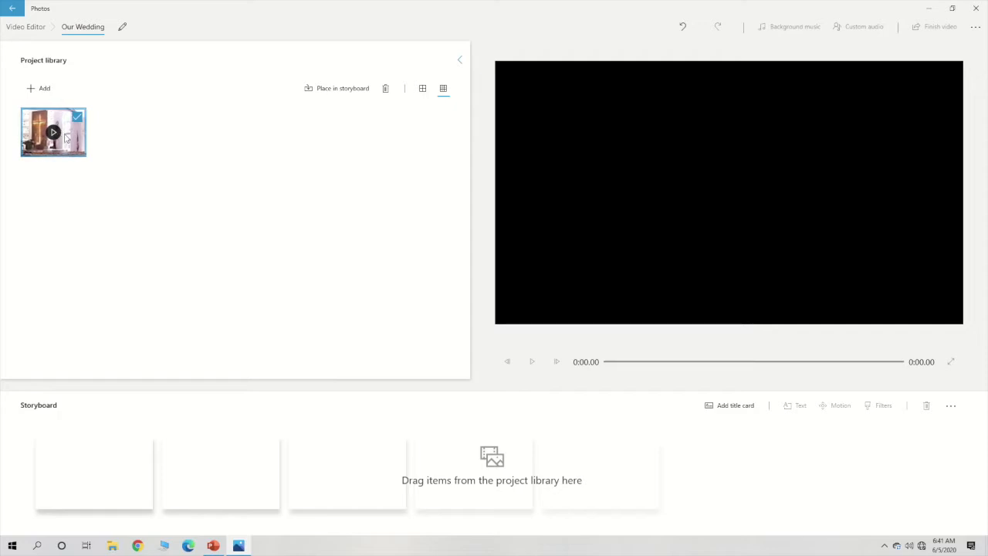
drag(67, 139, 101, 457)
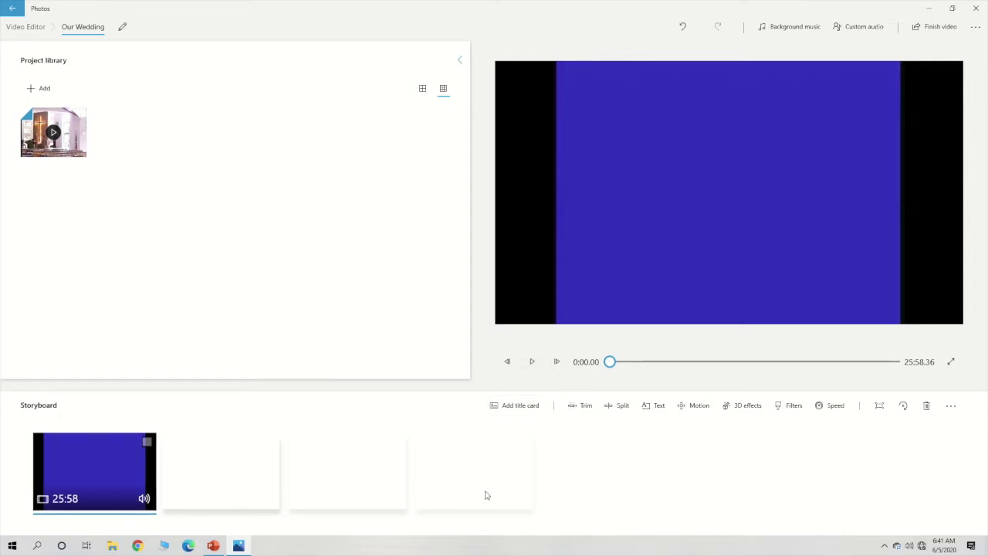
Step: Split the storyboard video at 0:02.43, just after the blue lead-in, and delete the short opening clip
click(532, 363)
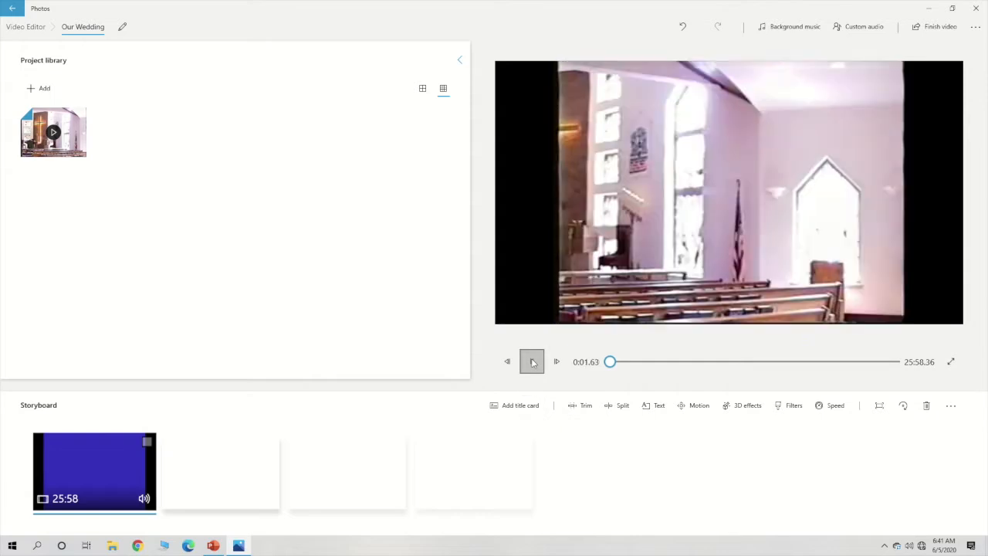
click(532, 361)
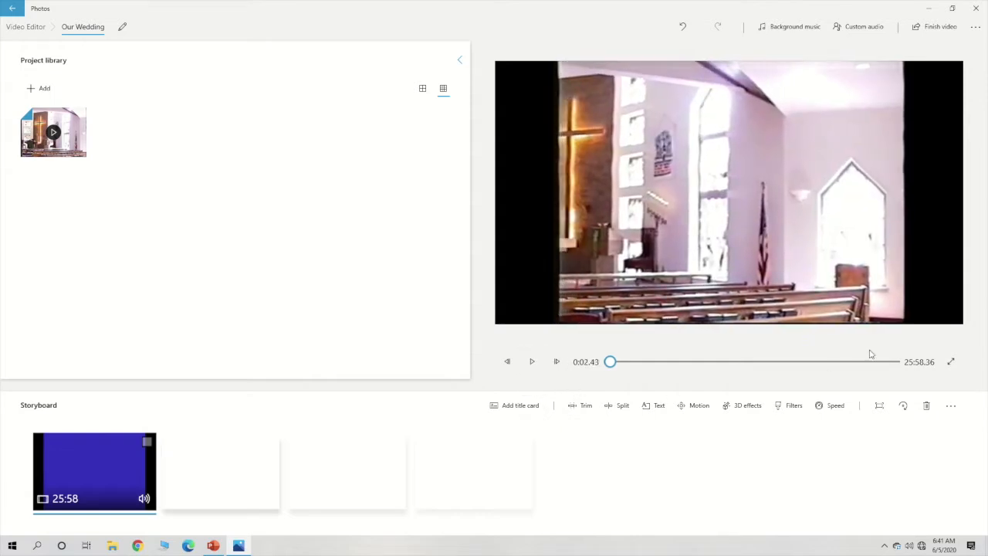
click(621, 406)
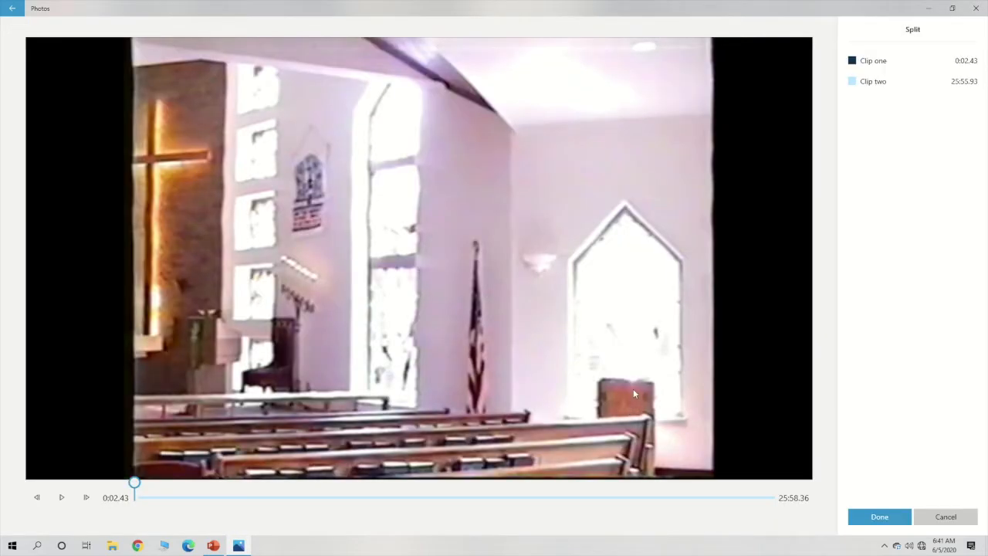
click(889, 519)
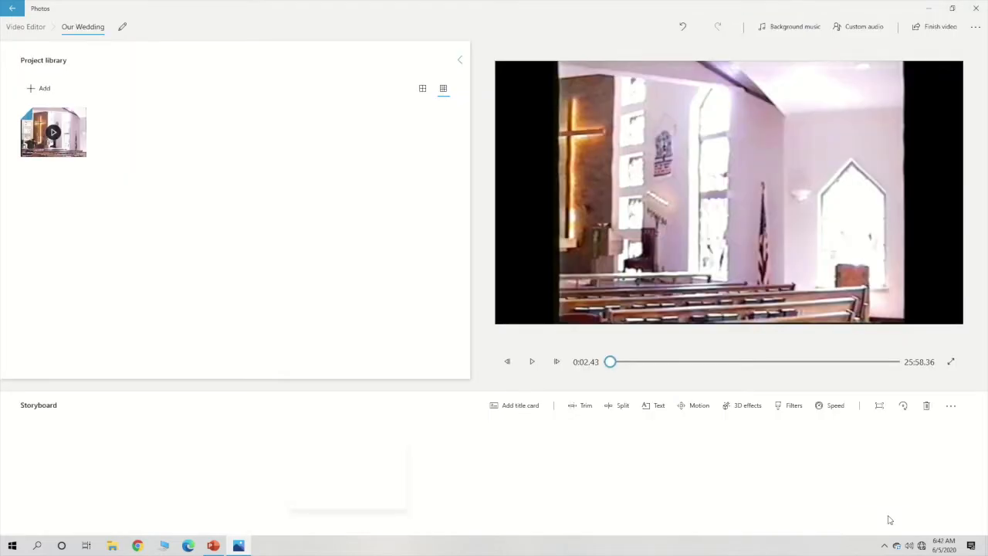
click(84, 461)
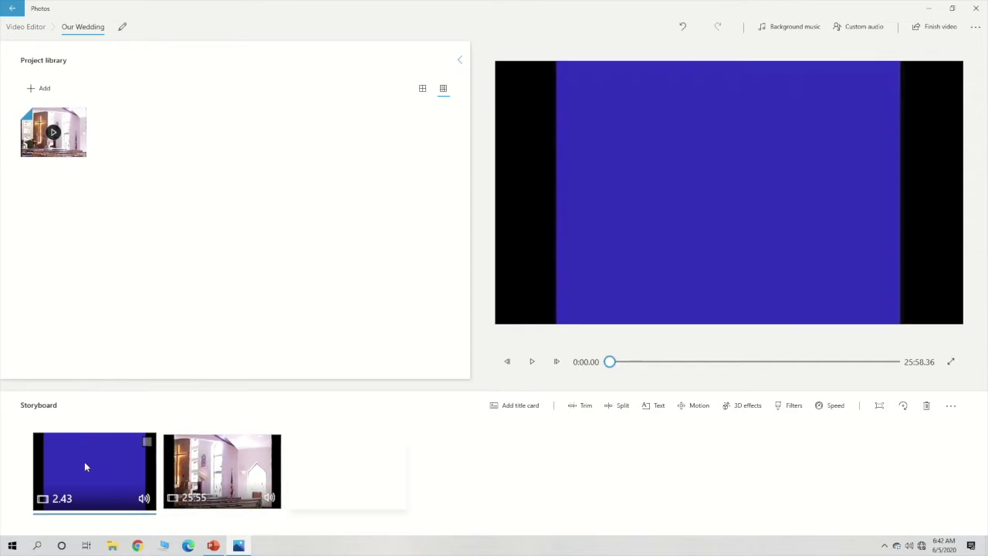
drag(84, 462, 69, 467)
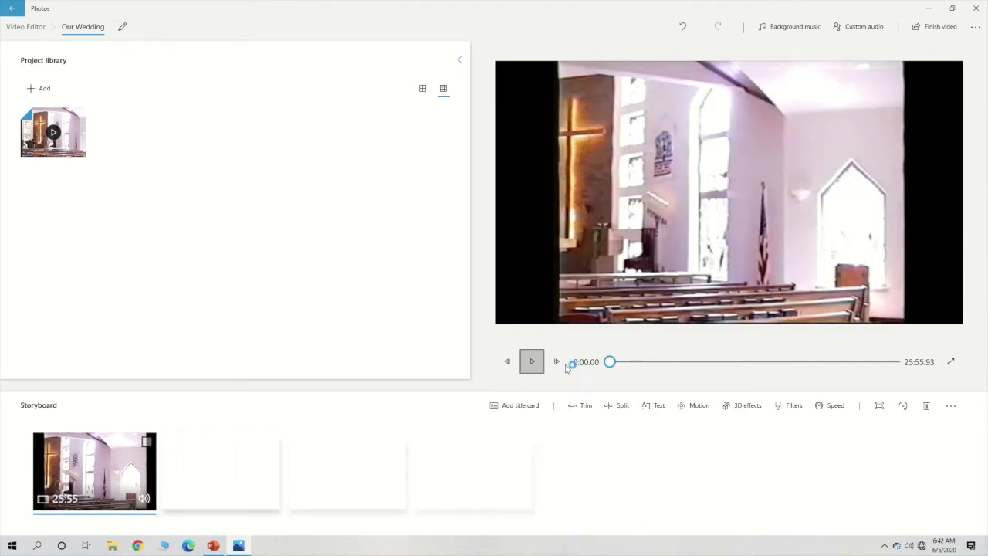
Step: Split the remaining video at 1:35.06, during the shot of the seated guests in the pews
drag(610, 363, 626, 376)
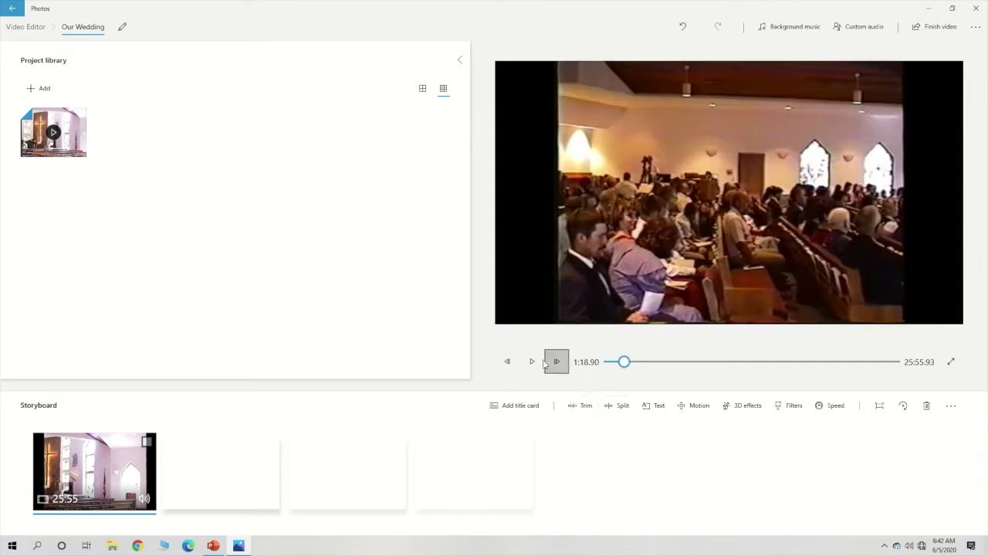
click(532, 366)
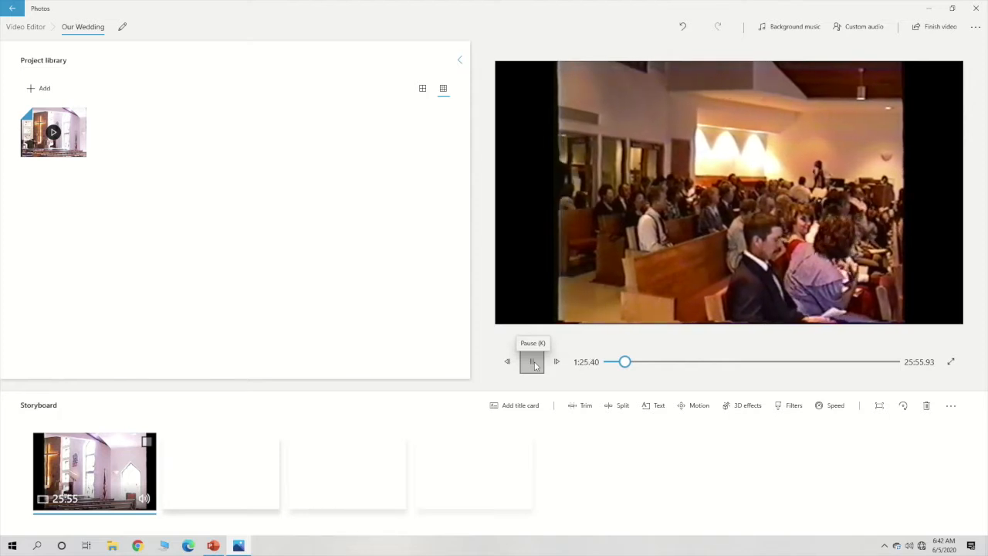
click(535, 363)
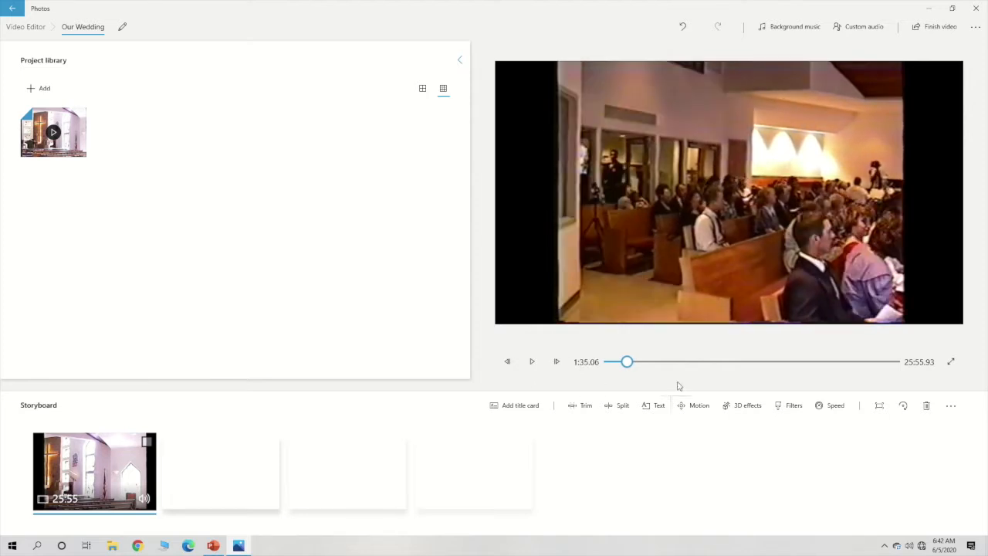
click(622, 407)
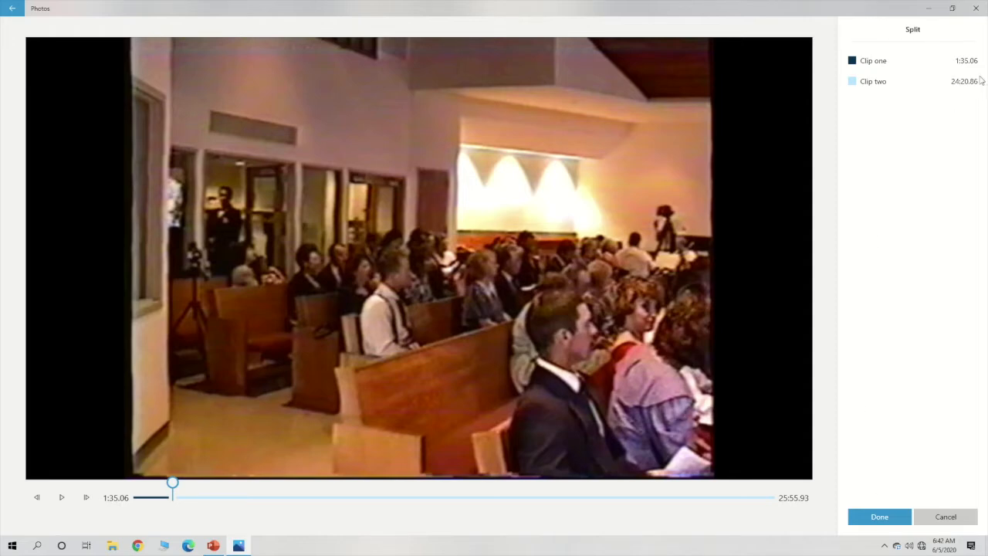
click(888, 519)
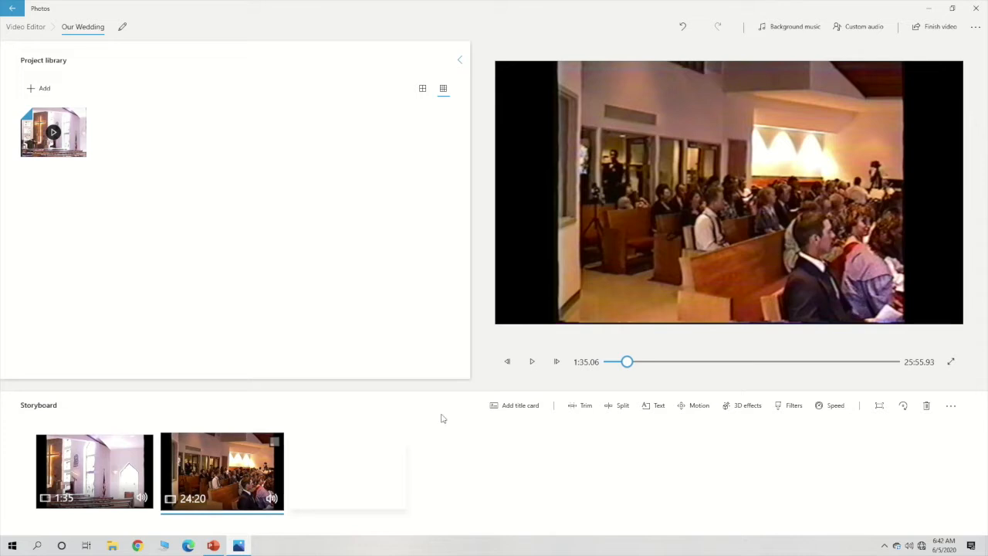
Step: Split the second clip near its end, at the dark SEP 7 '96 transition frame at 25:46.53 on the project timeline
drag(629, 363, 889, 373)
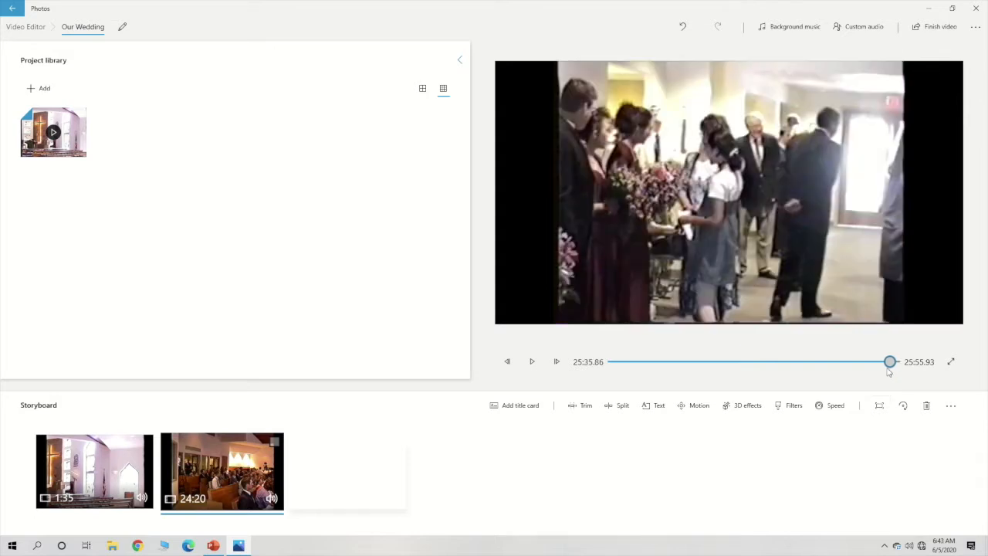
drag(888, 372, 889, 373)
click(557, 361)
click(556, 362)
click(557, 361)
click(557, 362)
click(557, 362)
click(556, 361)
click(556, 361)
click(556, 362)
click(556, 361)
click(556, 361)
click(557, 361)
click(557, 362)
click(557, 362)
click(557, 362)
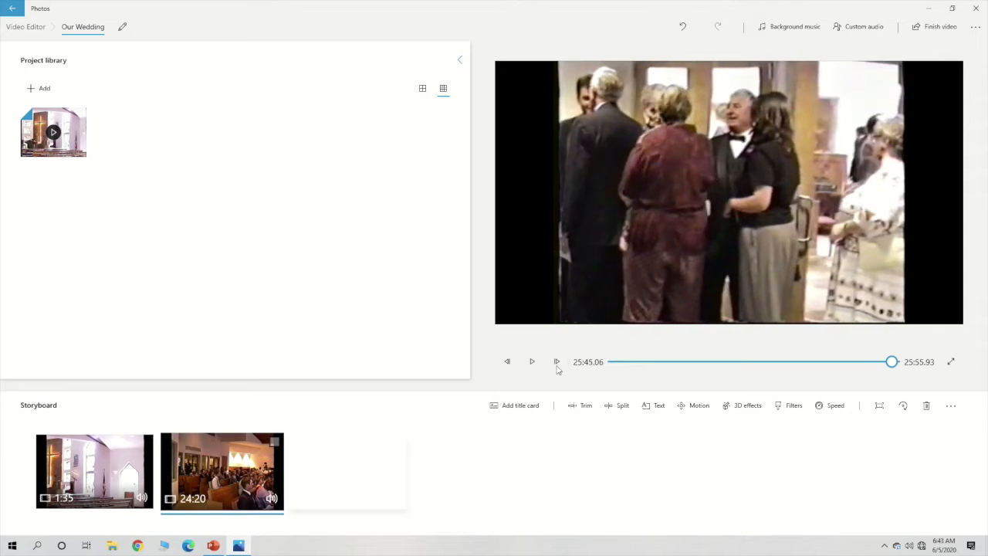
click(557, 361)
click(557, 362)
click(557, 361)
click(556, 361)
click(556, 362)
click(557, 362)
click(557, 361)
click(556, 361)
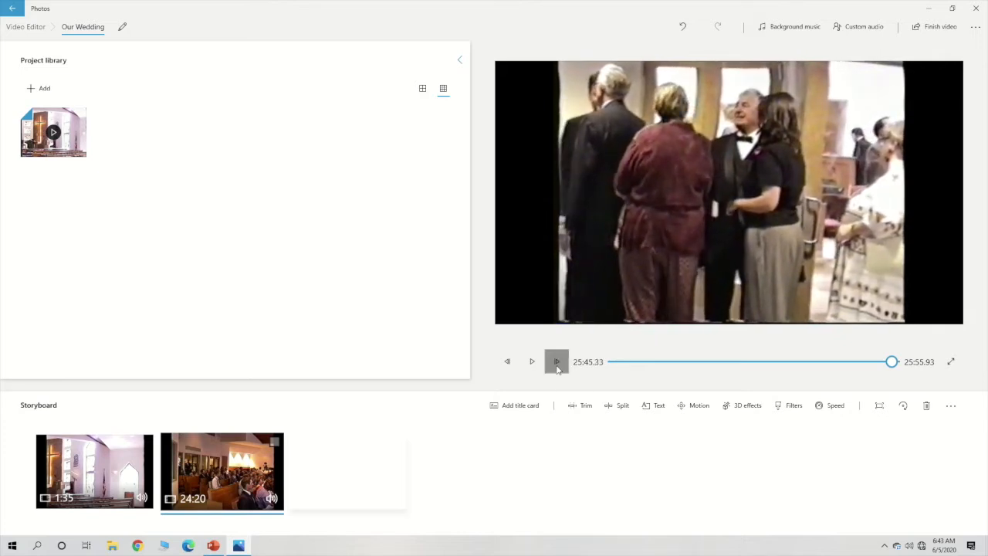
click(557, 362)
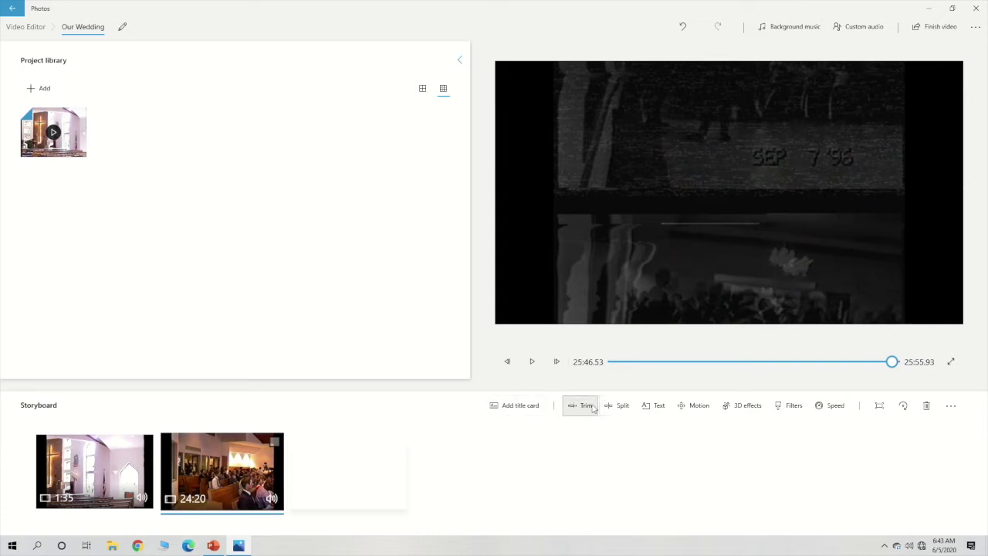
click(622, 409)
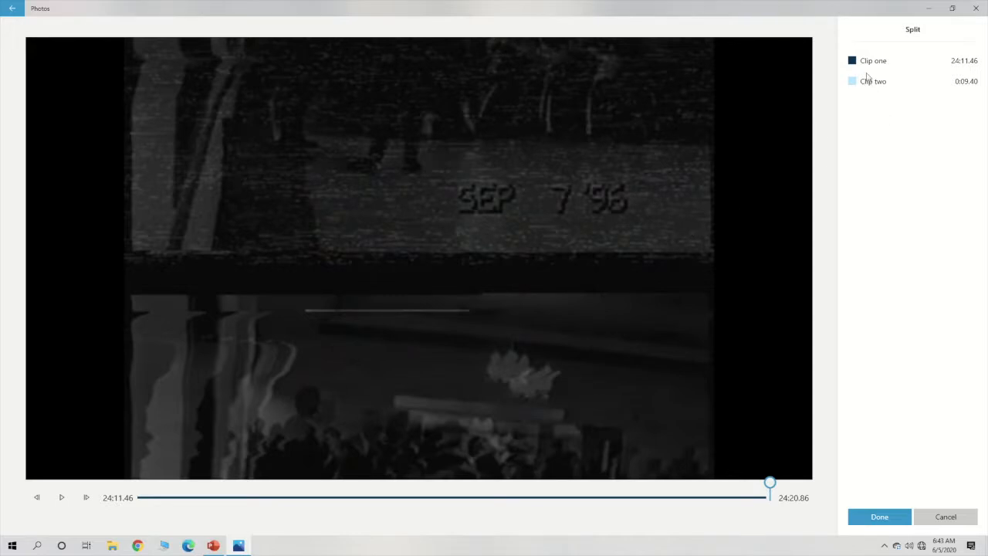
click(882, 521)
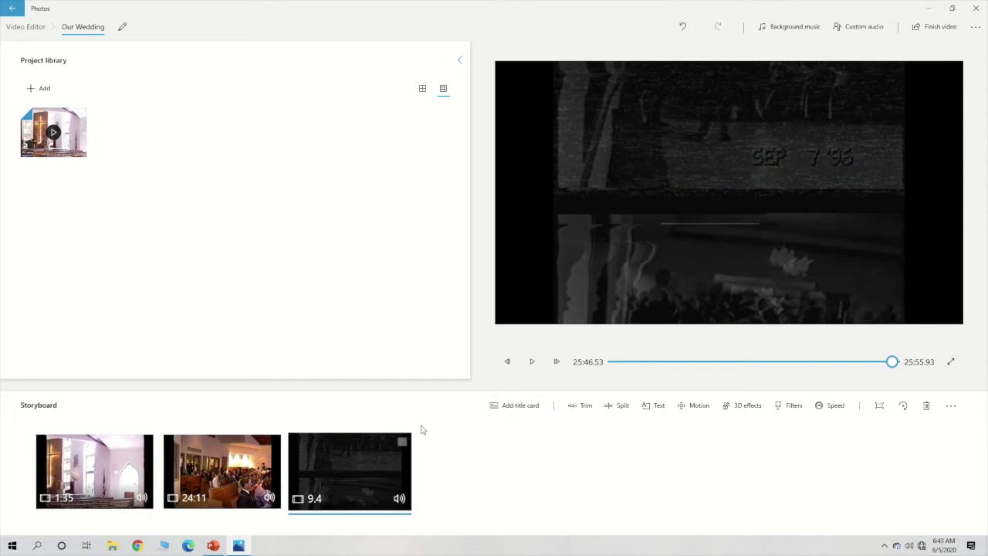
Step: Add a title card and move it to the beginning of the storyboard
click(516, 405)
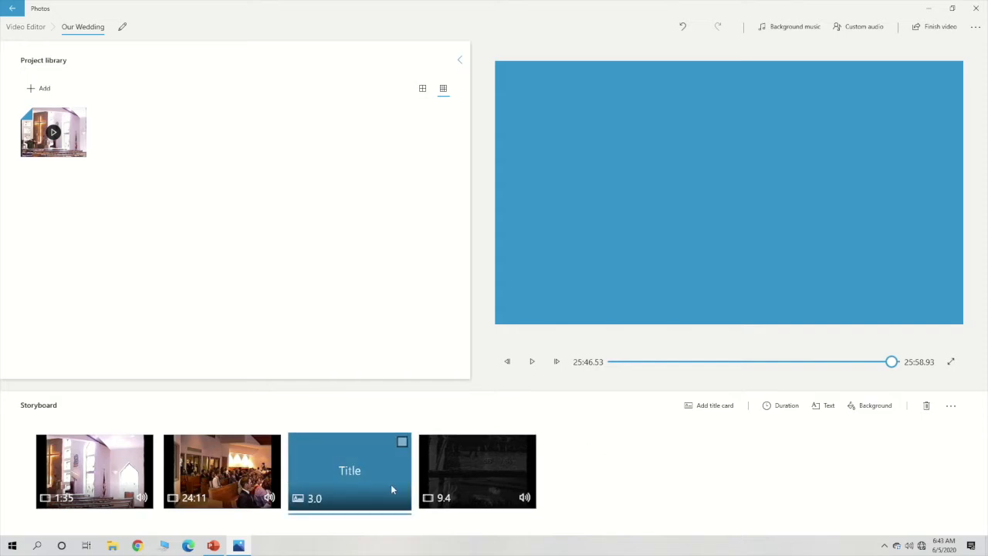
drag(376, 486, 99, 472)
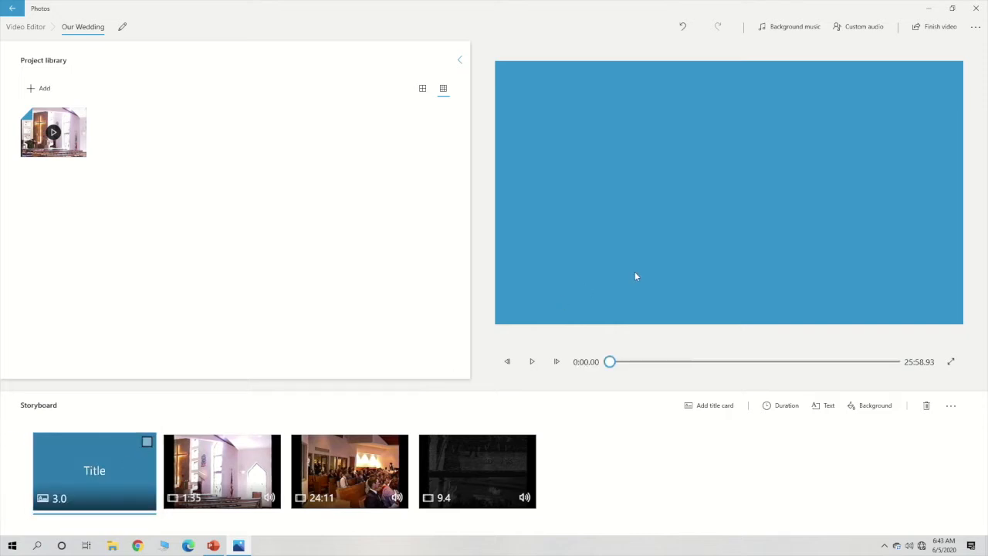
Step: Set the title card's text to "Our Wedding" with "September 7, 1996" on a second line, in the Loved animated text style
click(823, 405)
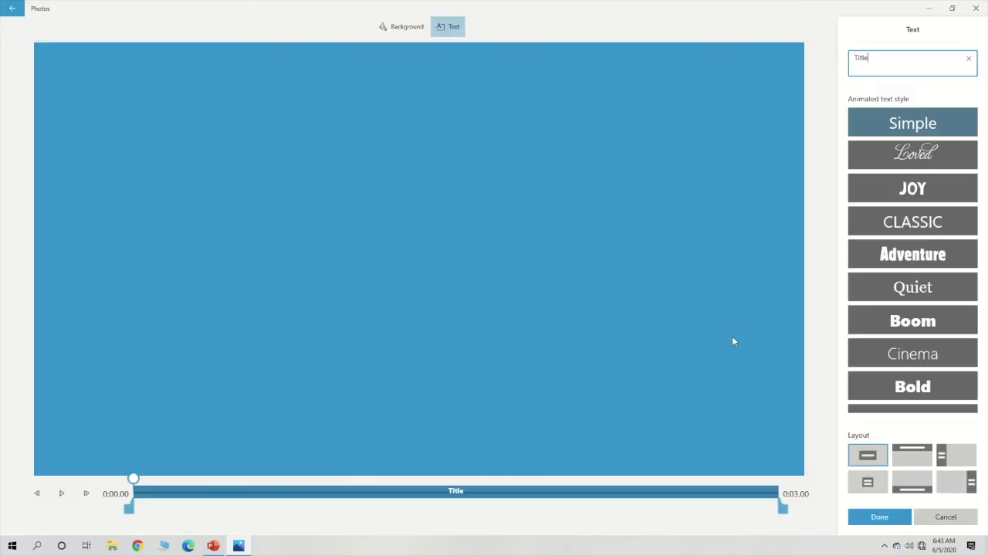
click(929, 160)
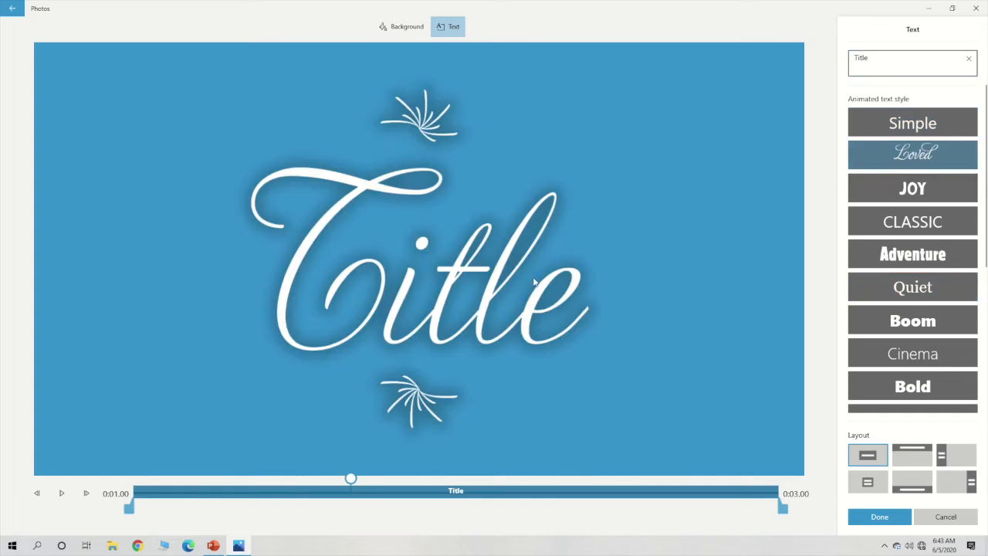
click(865, 63)
key(ctrl+a)
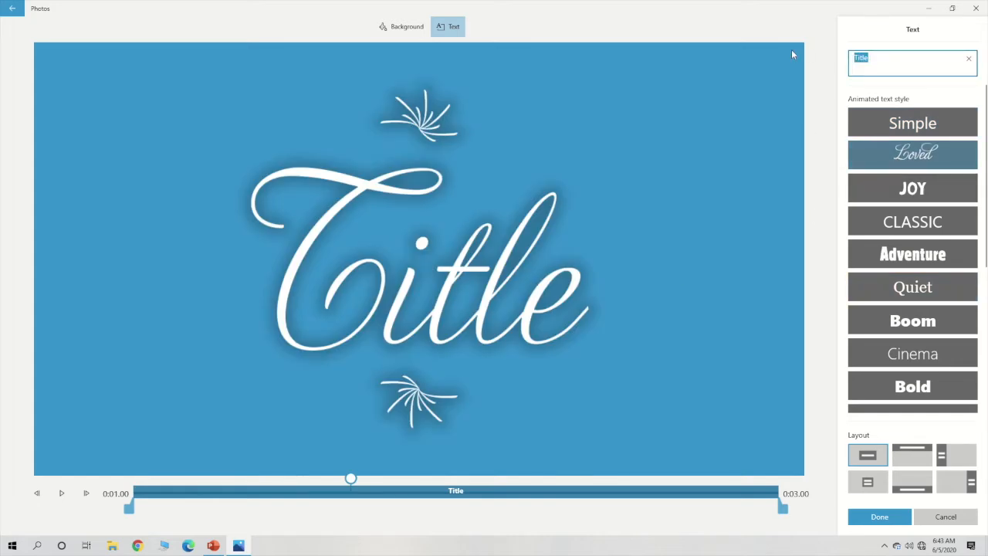
text(Our Wedding)
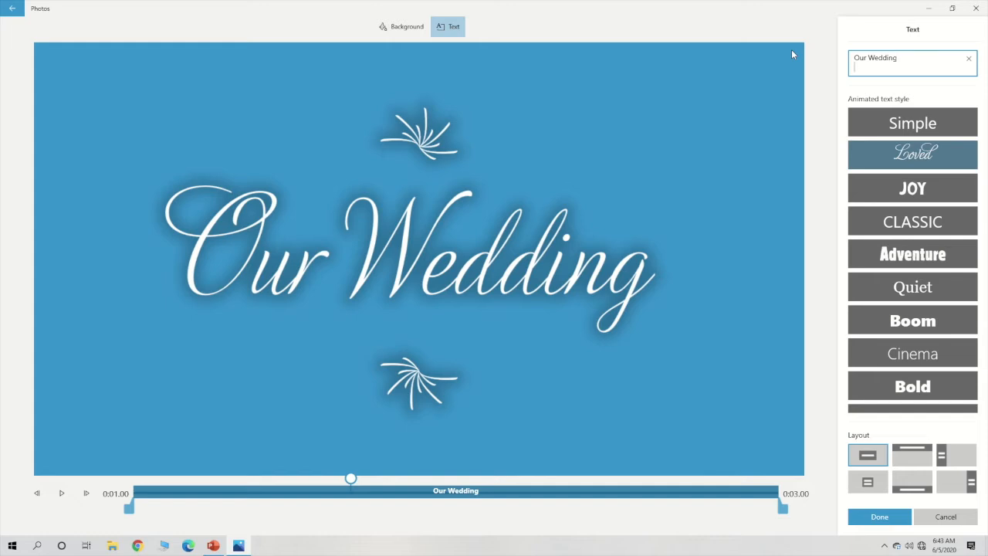
key(Return)
text(September )
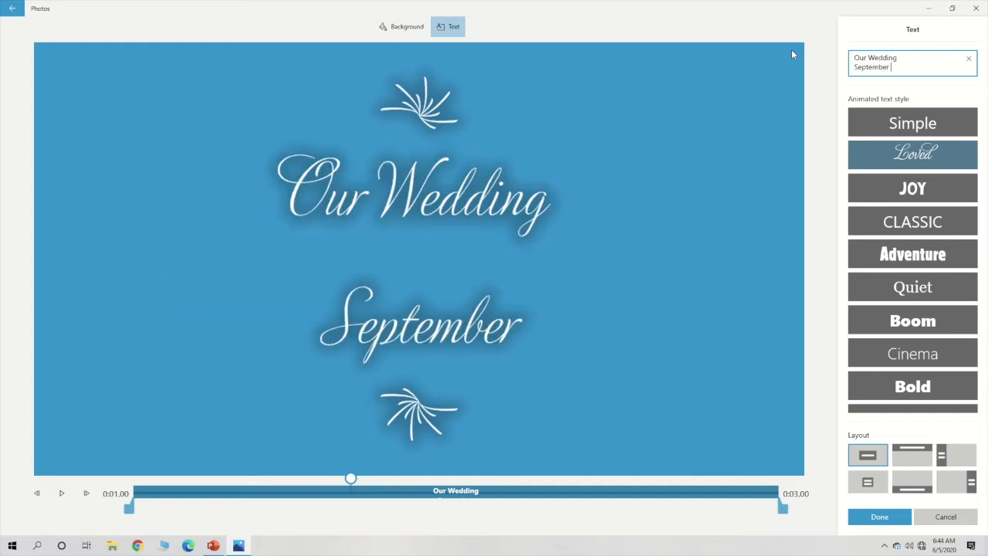
text(7, 1996)
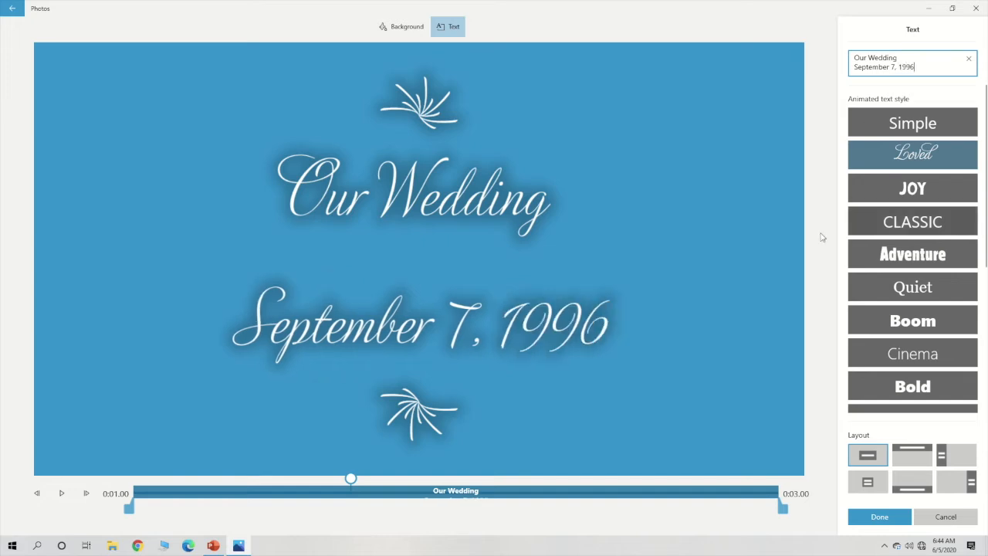
click(880, 517)
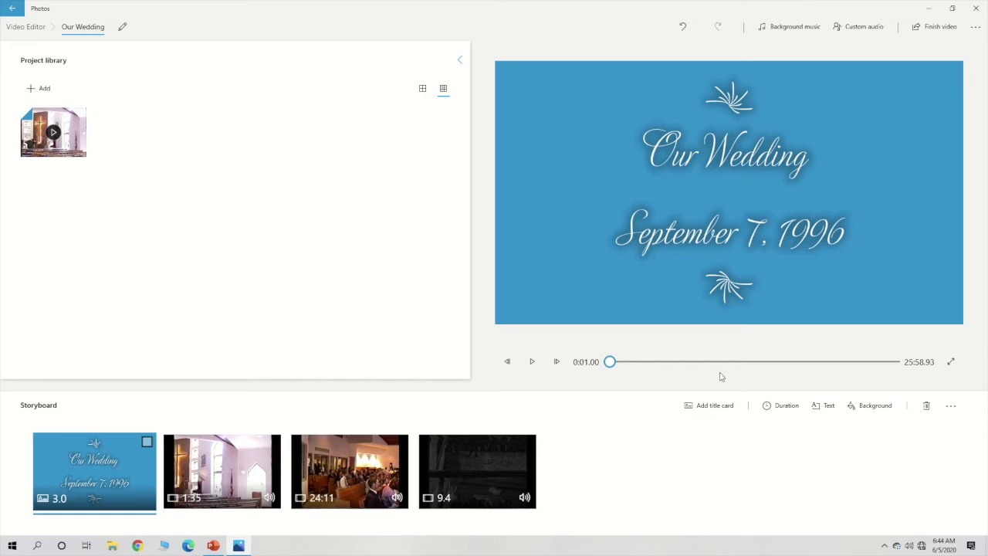
Step: Change the title card's background colour to black
click(870, 406)
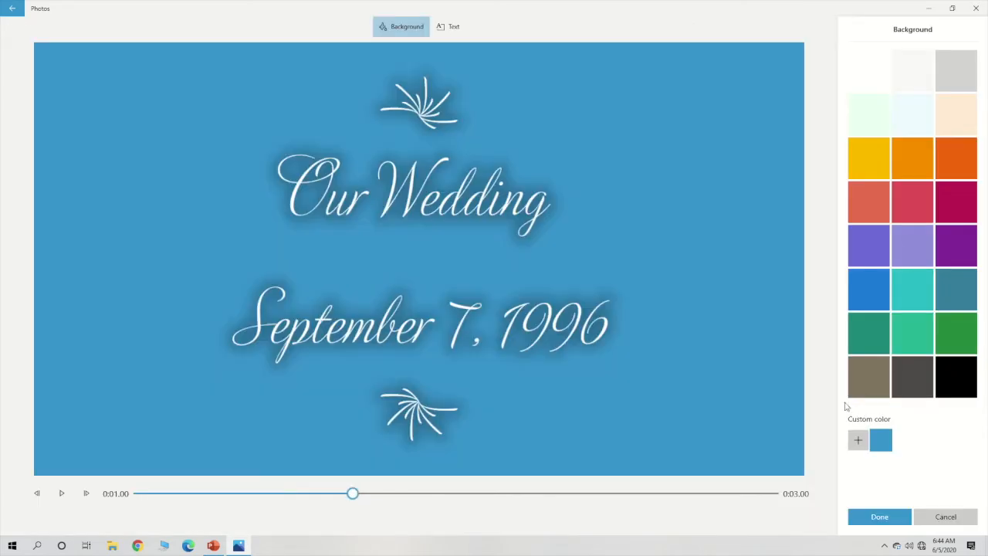
click(962, 386)
click(888, 519)
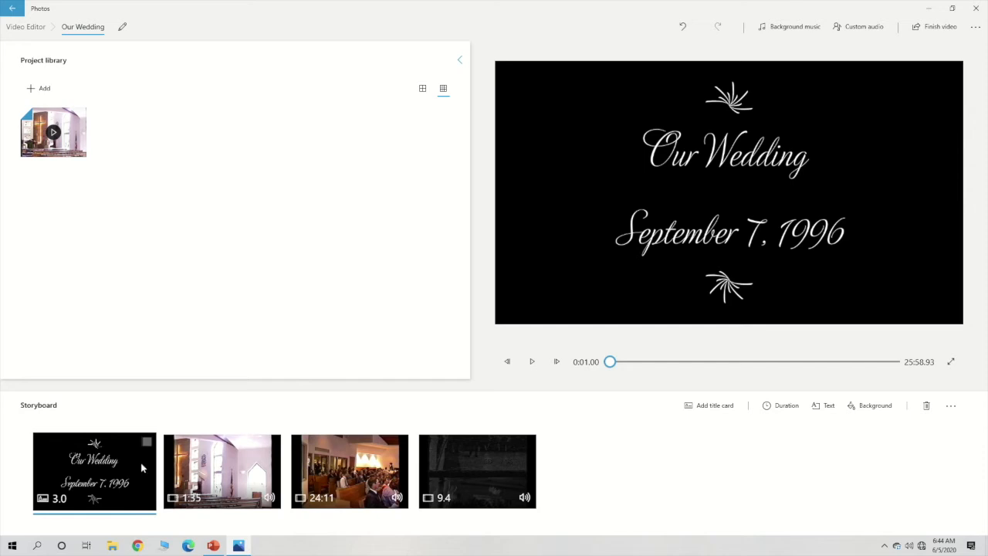
Step: Place a copy of the title card between the 1:35 church clip and the 24:11 ceremony clip
click(258, 485)
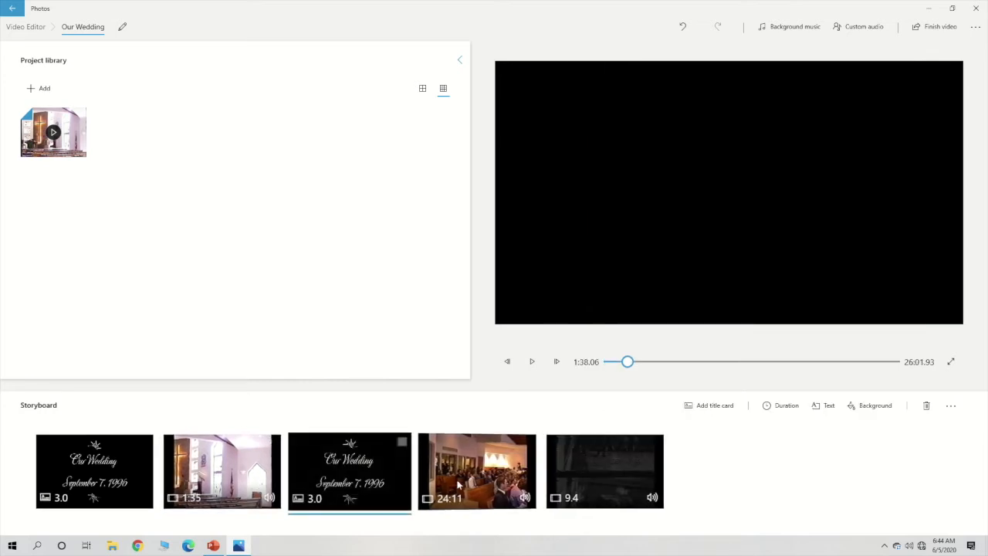
Step: Place another title card copy after the 24:11 ceremony clip and change the card before that clip to read "The Procession"
click(483, 477)
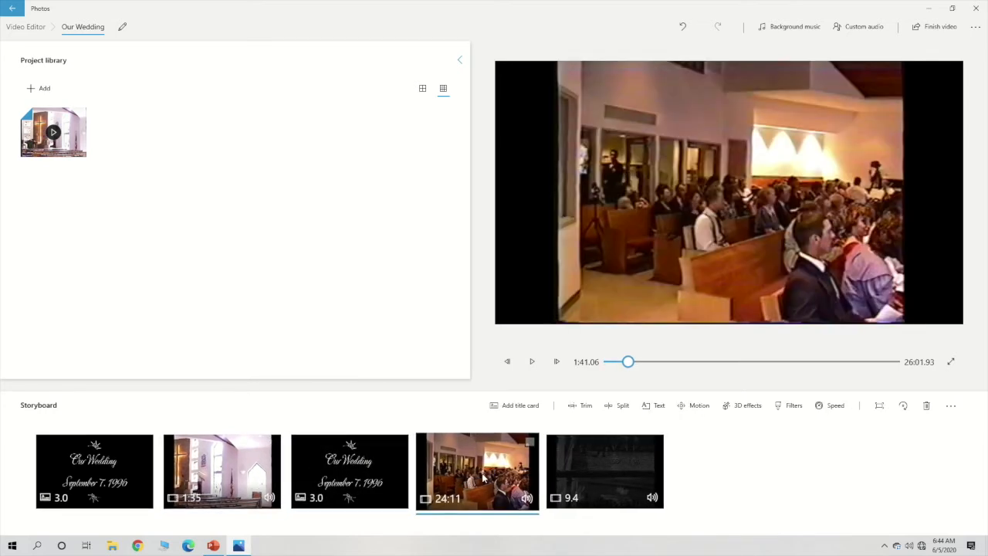
key(ctrl+v)
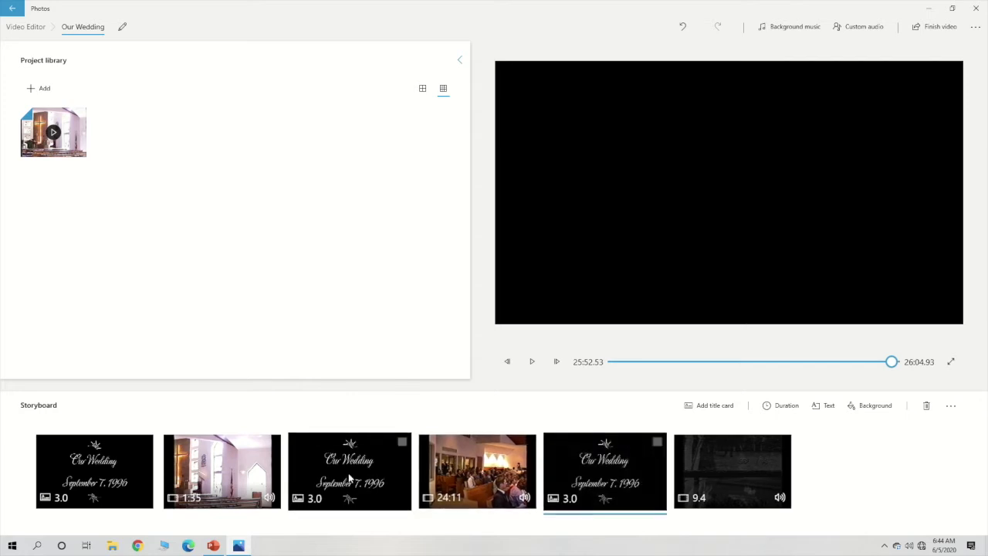
click(354, 477)
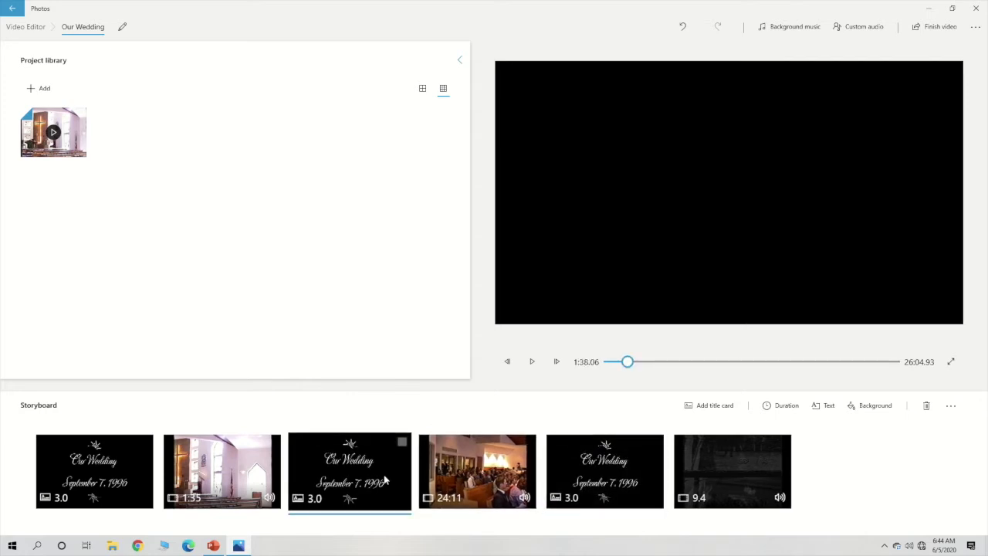
Step: Change the text of the title card after the 24:11 ceremony clip to "The Reception"
click(607, 465)
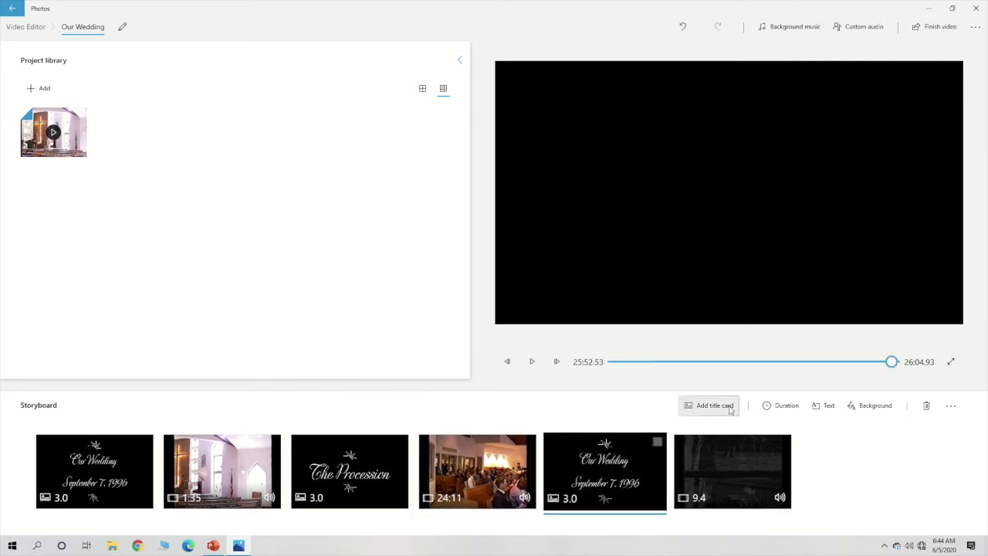
click(826, 406)
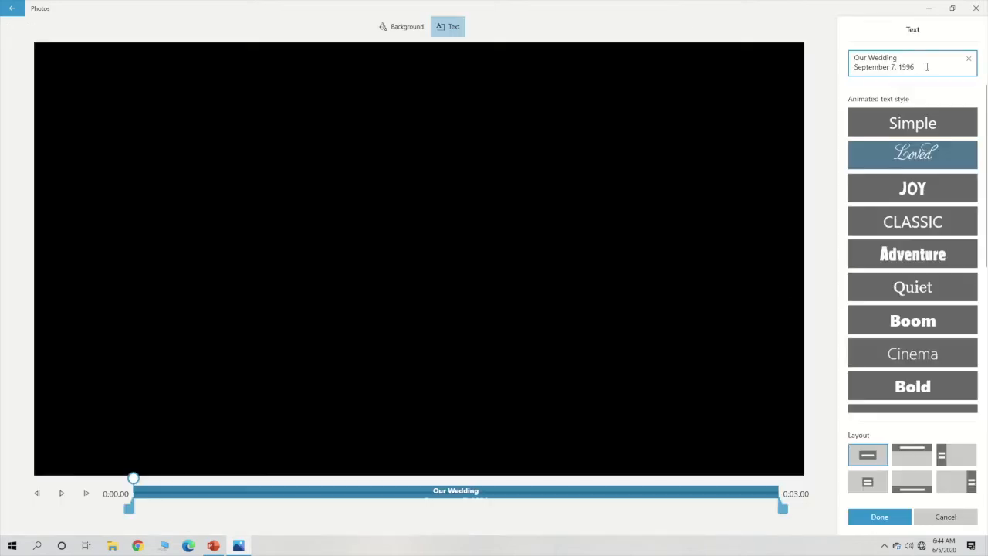
drag(928, 66, 821, 53)
text(The )
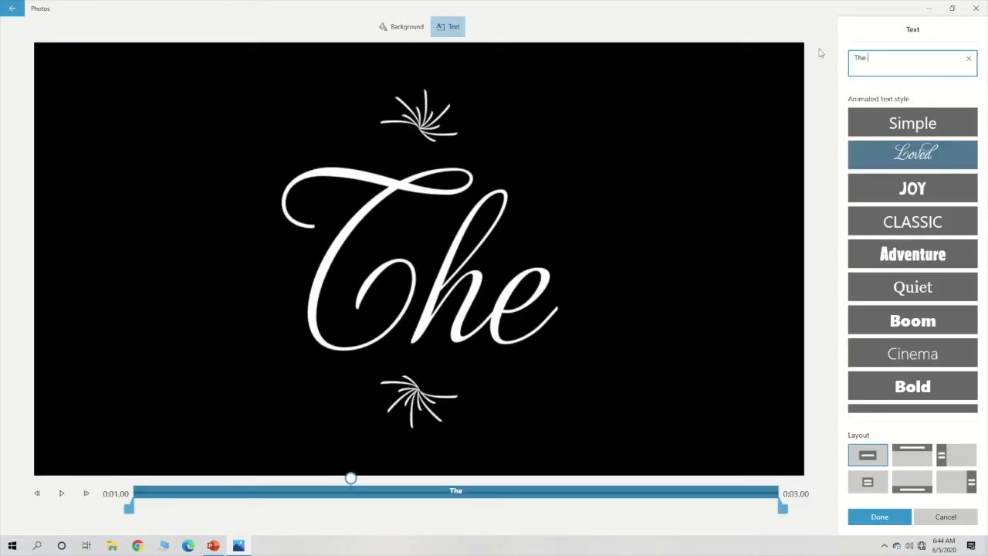
text(r)
key(BackSpace)
text(Reception)
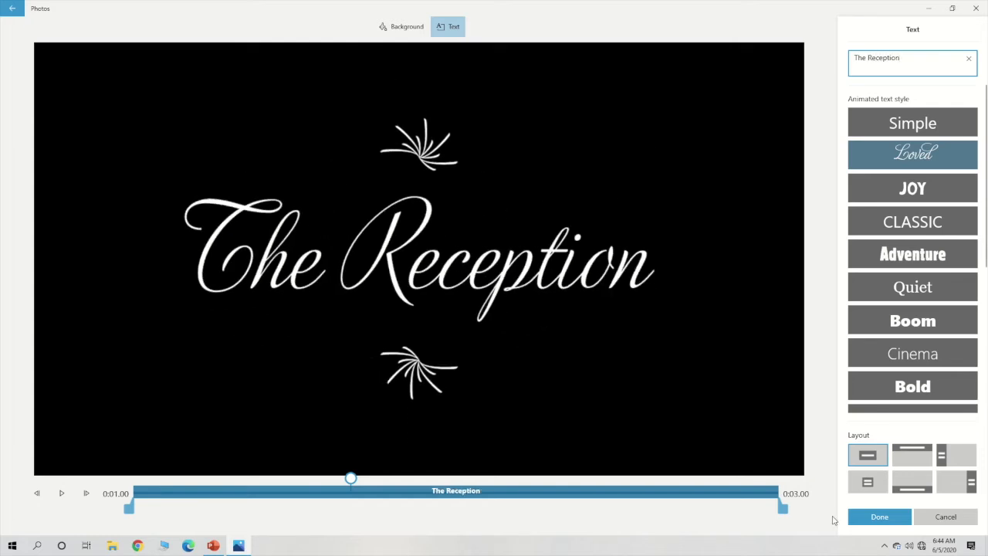
click(859, 518)
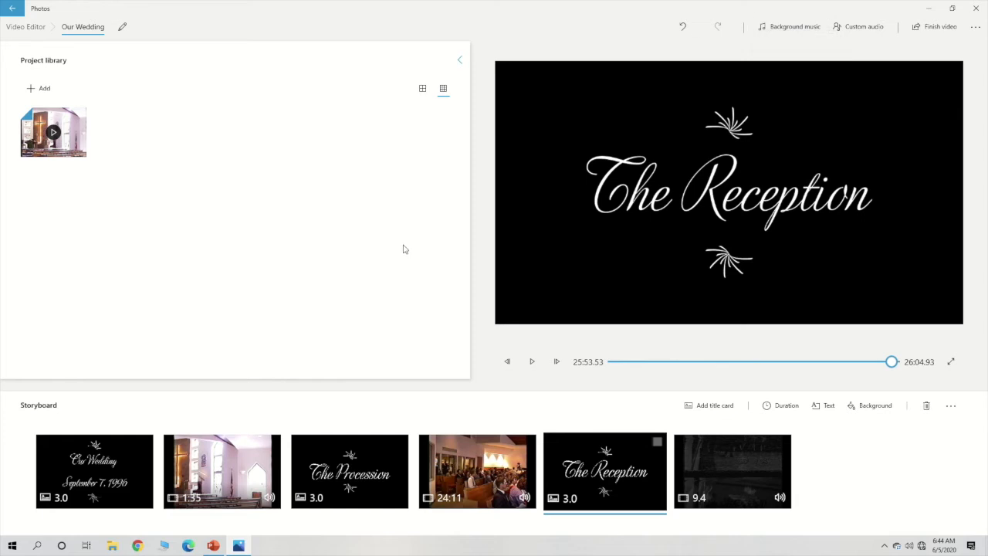
Step: Review the background music choices and the custom audio options without adding any sound to the project
click(788, 28)
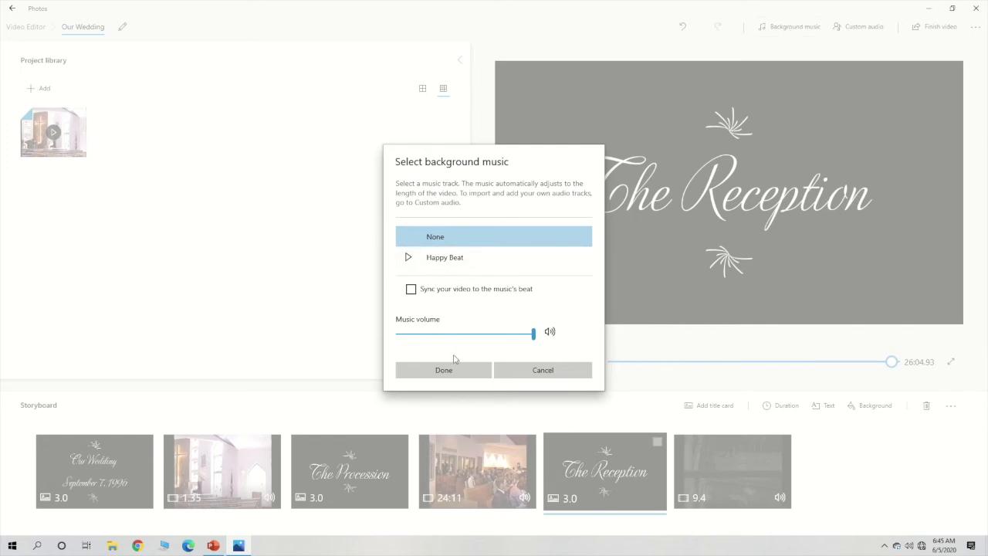
click(542, 372)
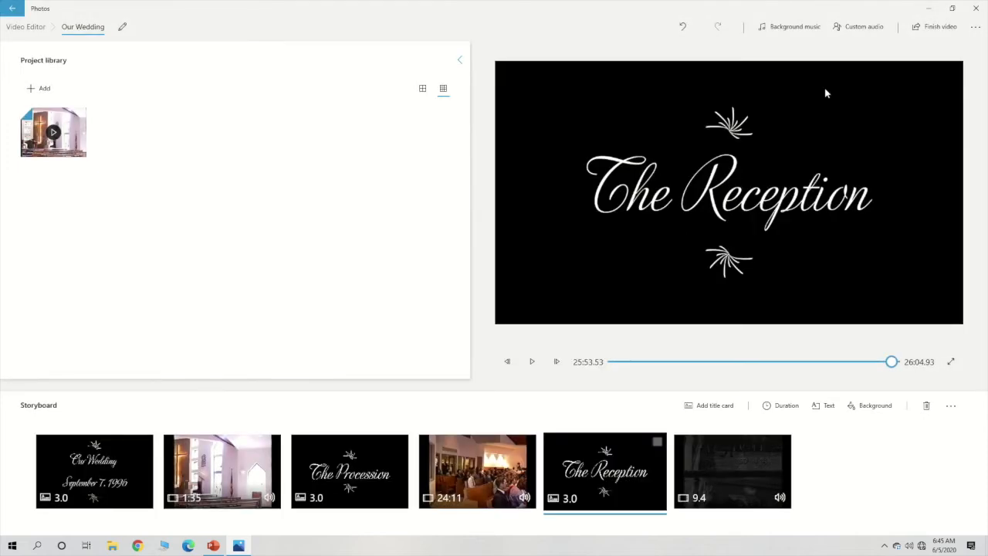
click(848, 29)
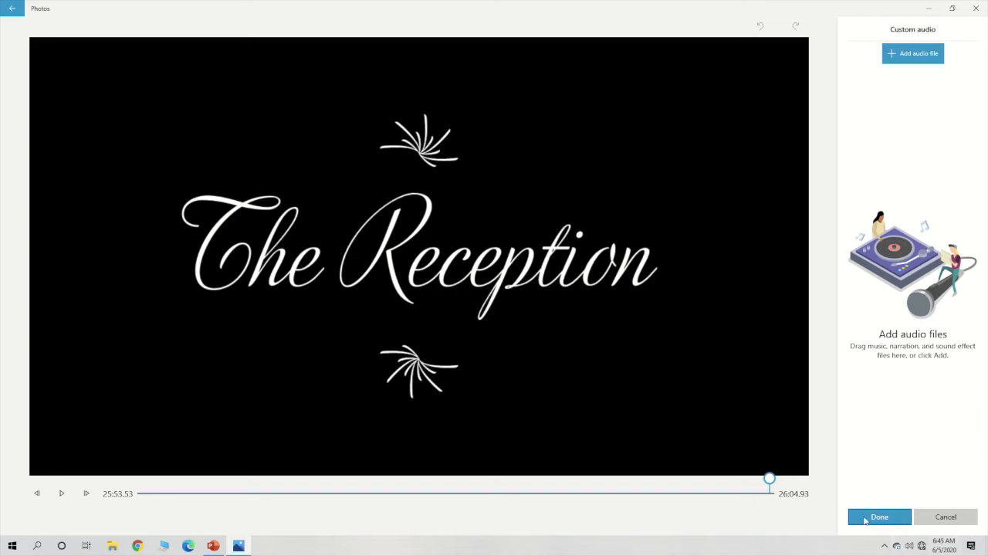
click(865, 517)
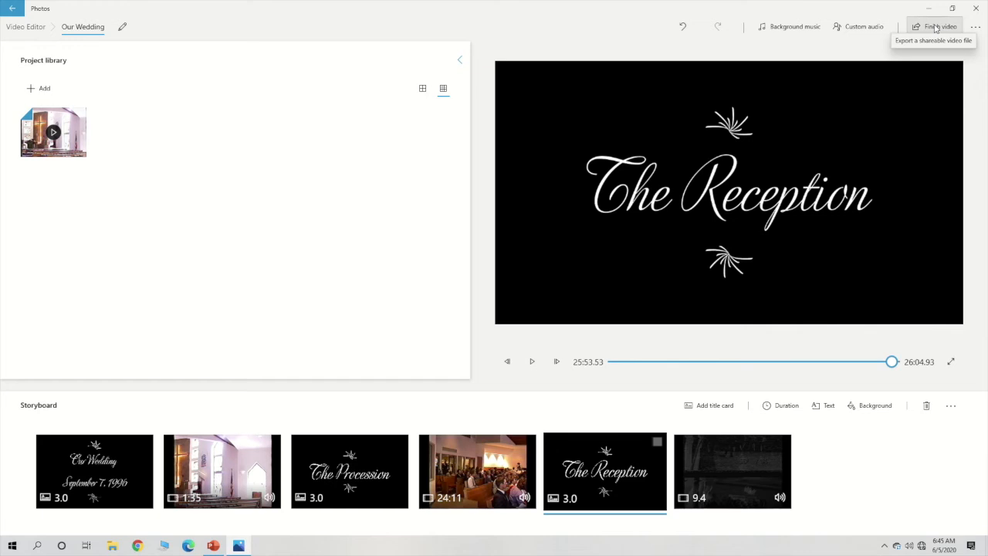
Step: Export the finished video in High 1080p quality to the Desktop as Our Wedding.mp4
click(936, 27)
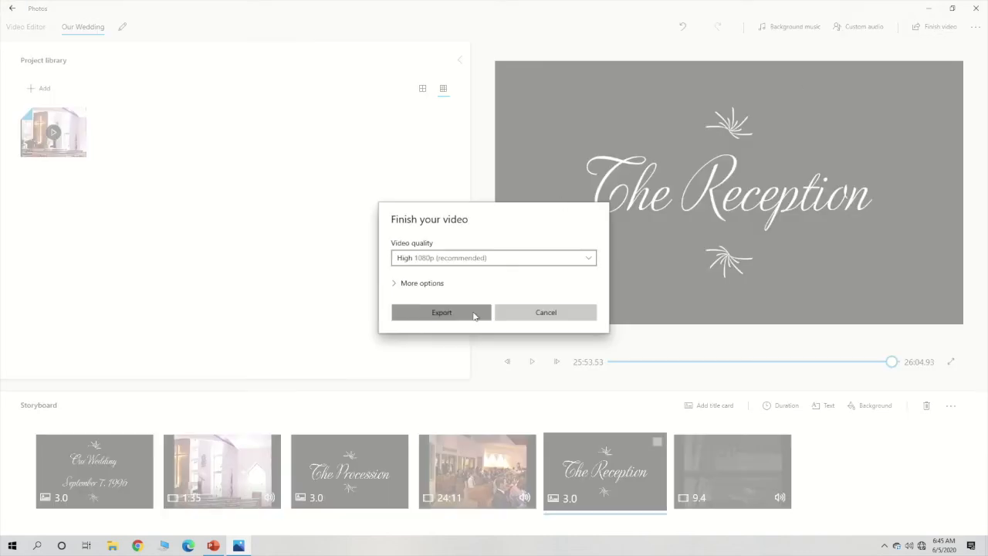
click(474, 315)
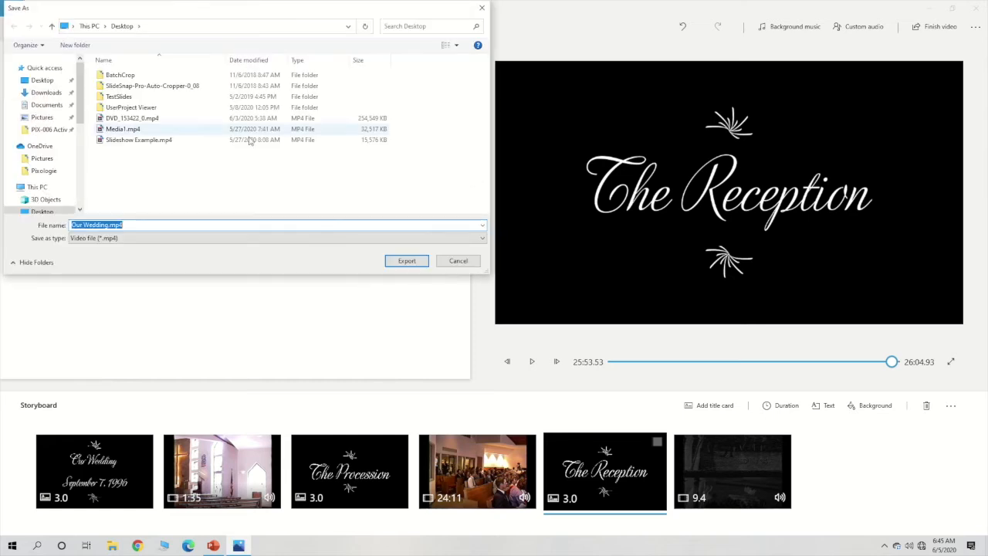
click(407, 261)
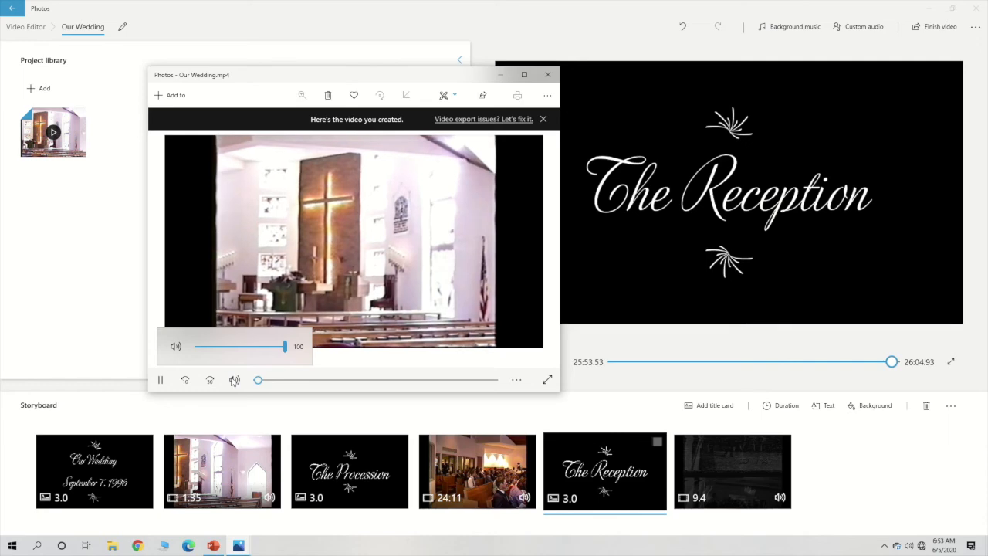
Step: Skip ahead in the exported video's playback to check a part well past its midpoint
click(422, 380)
drag(421, 380, 406, 379)
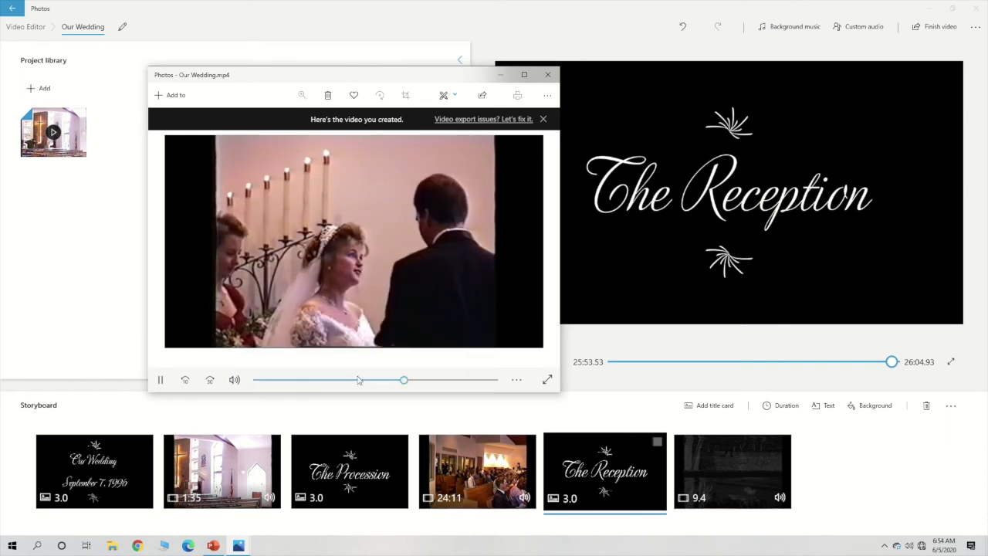